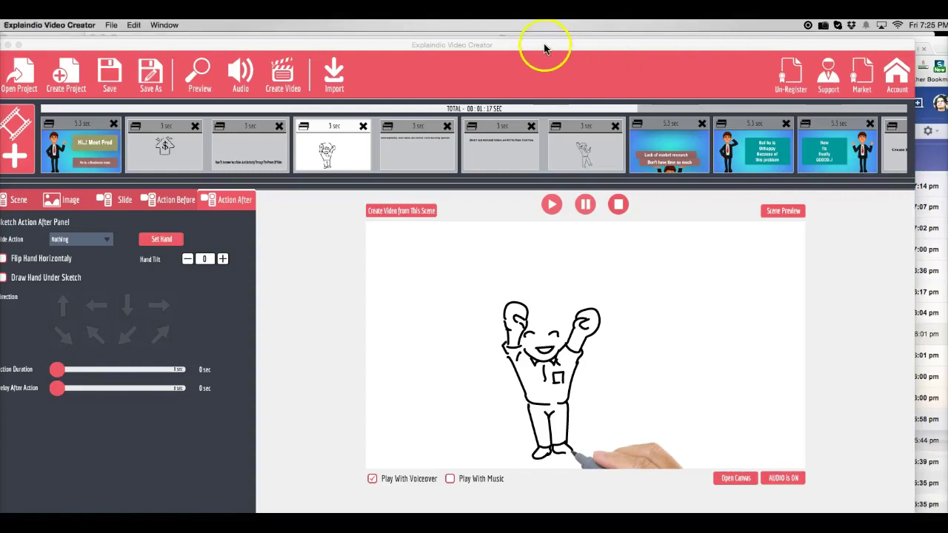
- Shift the Explaindio editor window slightly to the right
drag(544, 49, 563, 47)
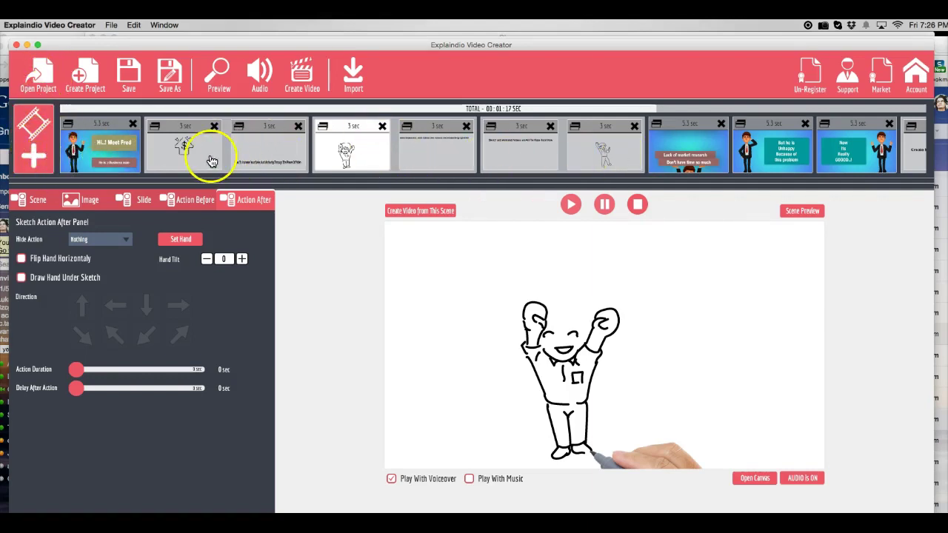
- Open the first businessman slide, preview its animation, and switch its audio off
click(111, 152)
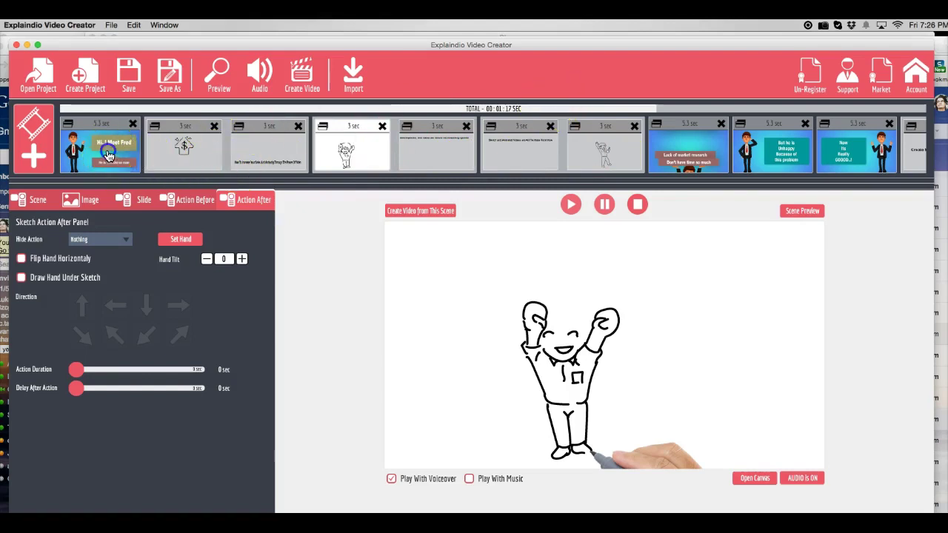
click(570, 204)
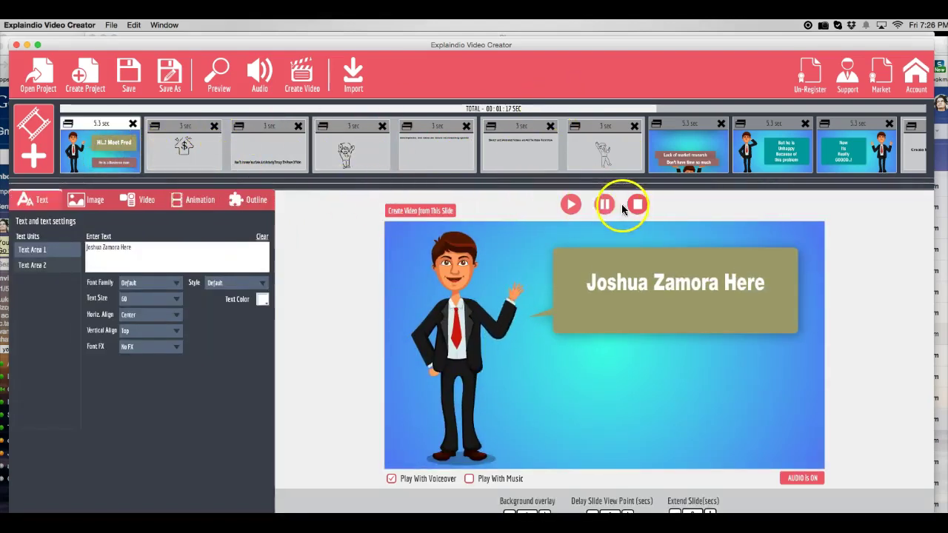
click(602, 207)
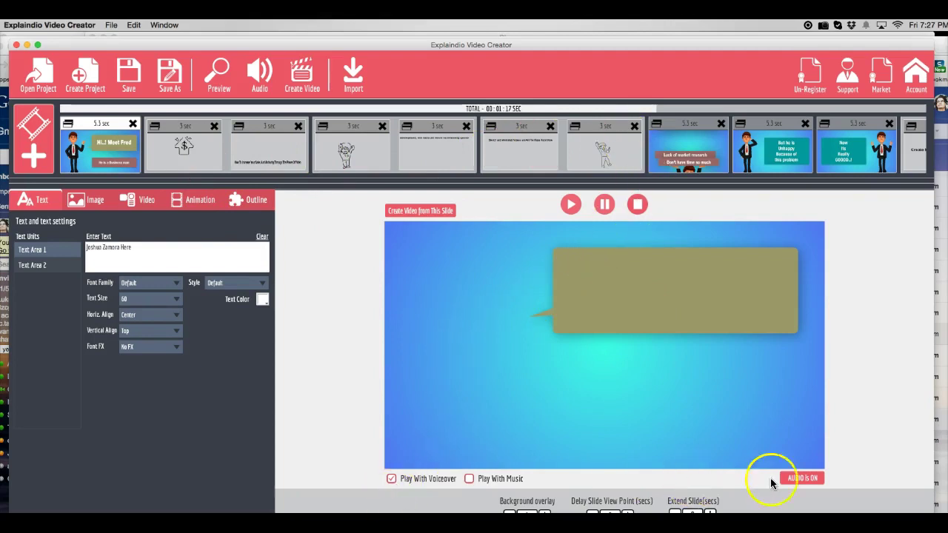
click(803, 476)
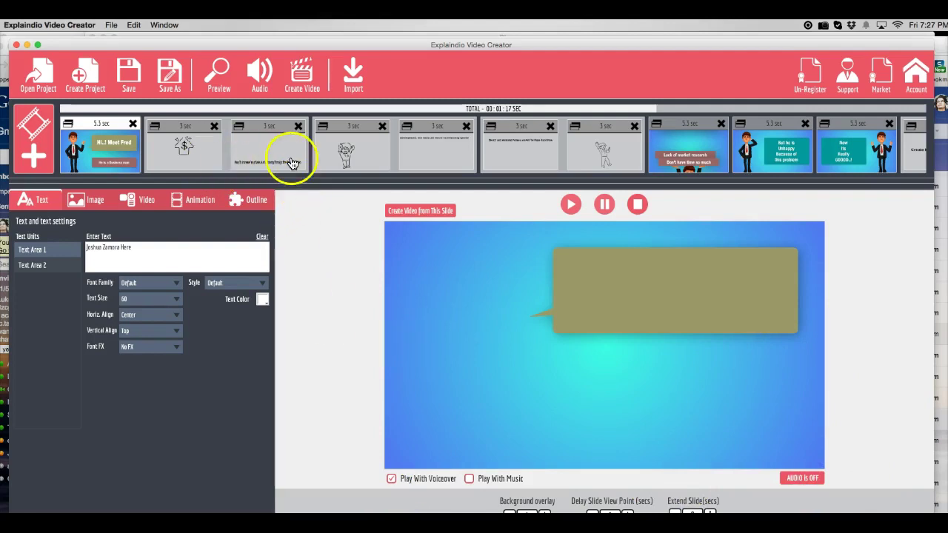
- Start a new slide and choose to add an animated slide from the collection
click(34, 161)
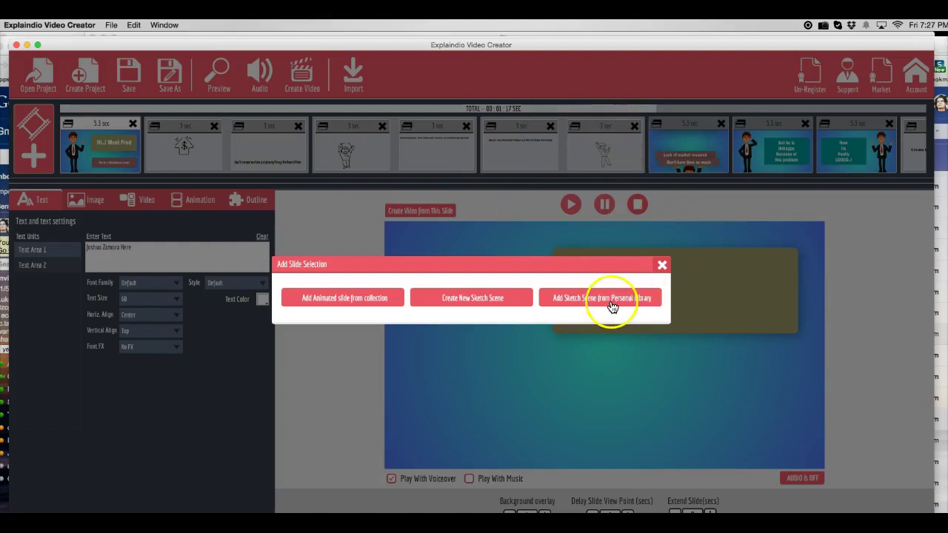
click(336, 303)
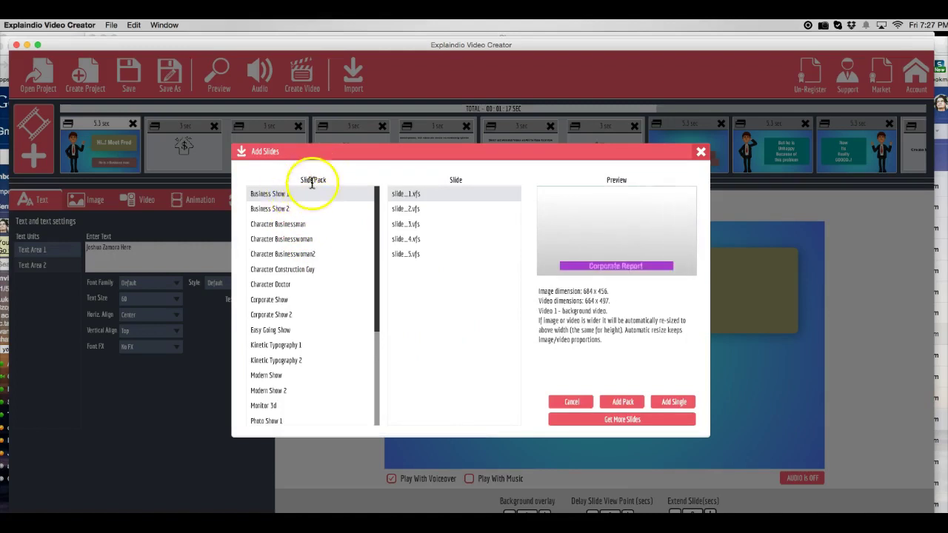
- Preview the Business Show 2 and Character Businessman slides, ending on 'Hi..! Meet Fred'
click(282, 211)
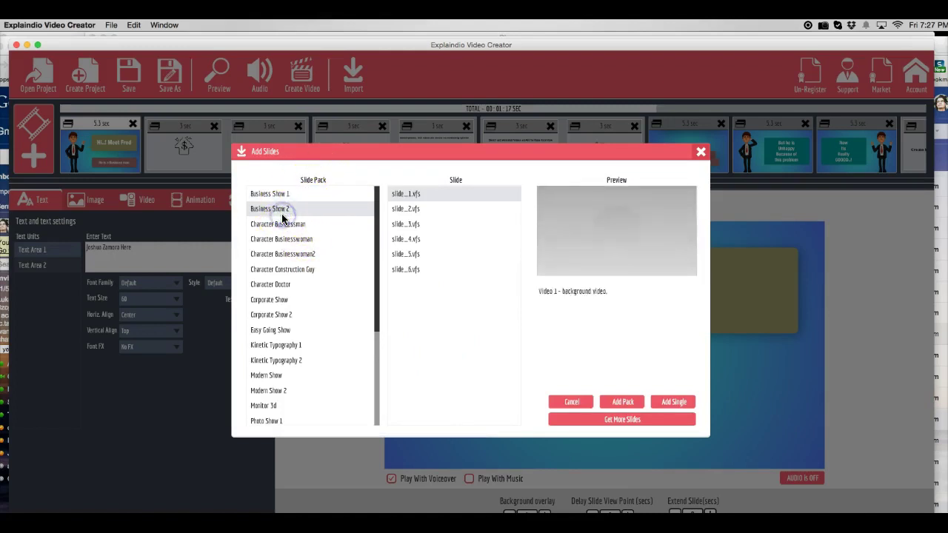
click(282, 227)
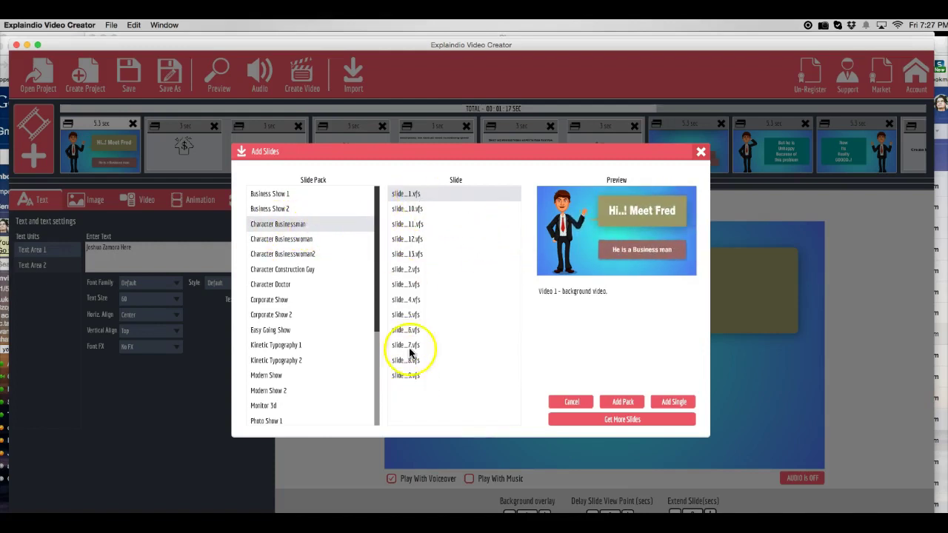
click(419, 208)
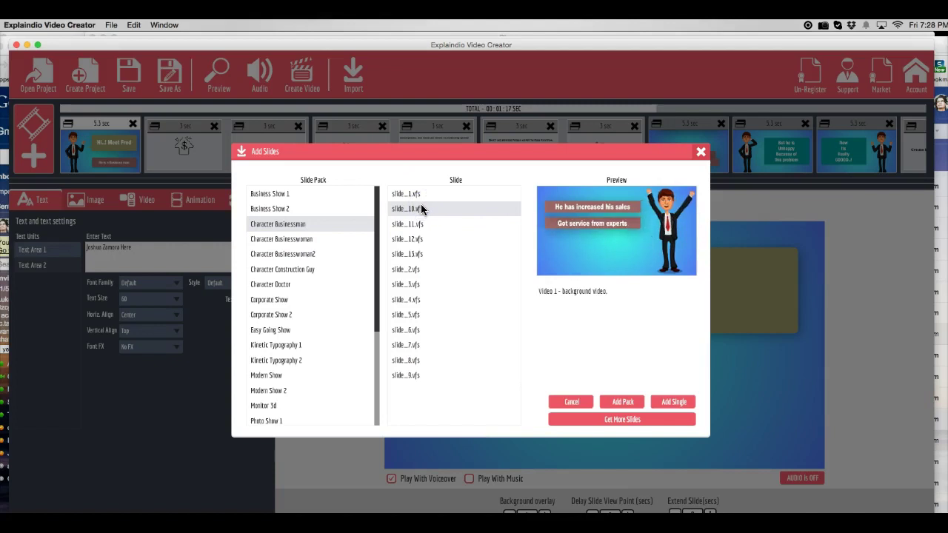
click(419, 223)
click(419, 238)
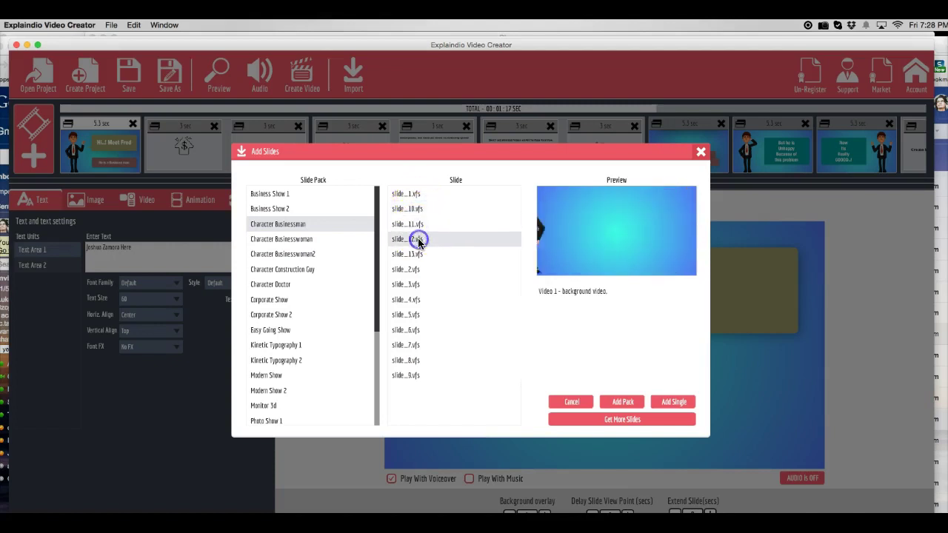
click(416, 254)
click(413, 269)
click(417, 284)
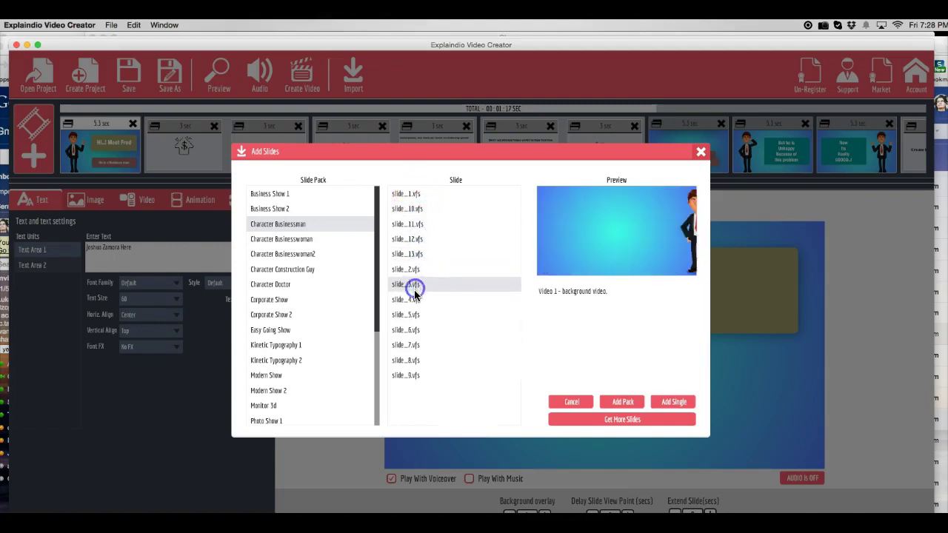
click(415, 300)
click(419, 194)
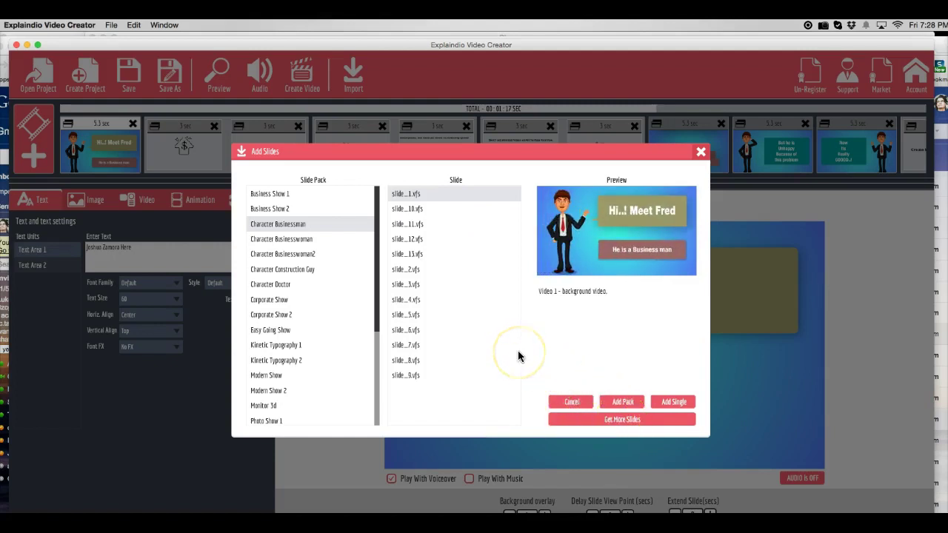
- Browse the Easy Going Show and Kinetic Typography 1 and 2 packs, then close without adding
scroll(330, 313, down, 5)
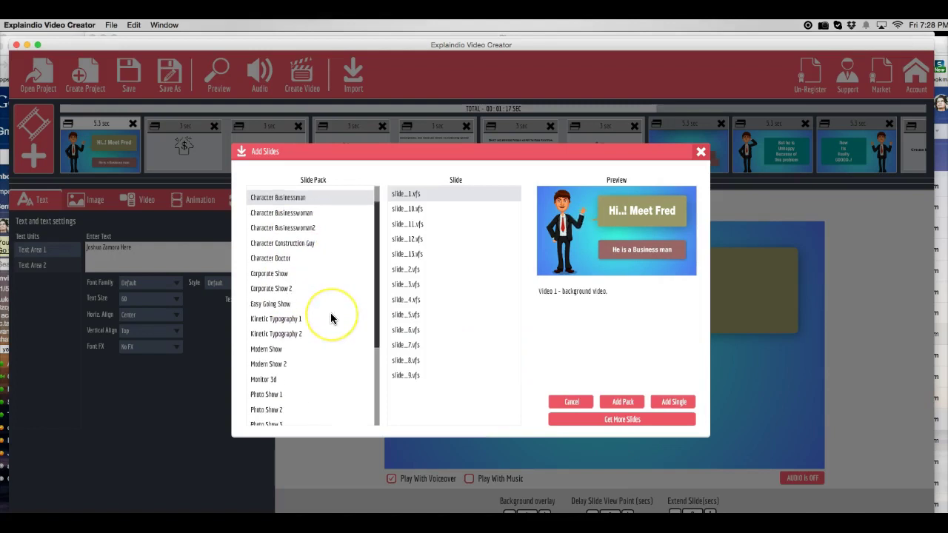
scroll(330, 318, down, 3)
scroll(331, 319, up, 5)
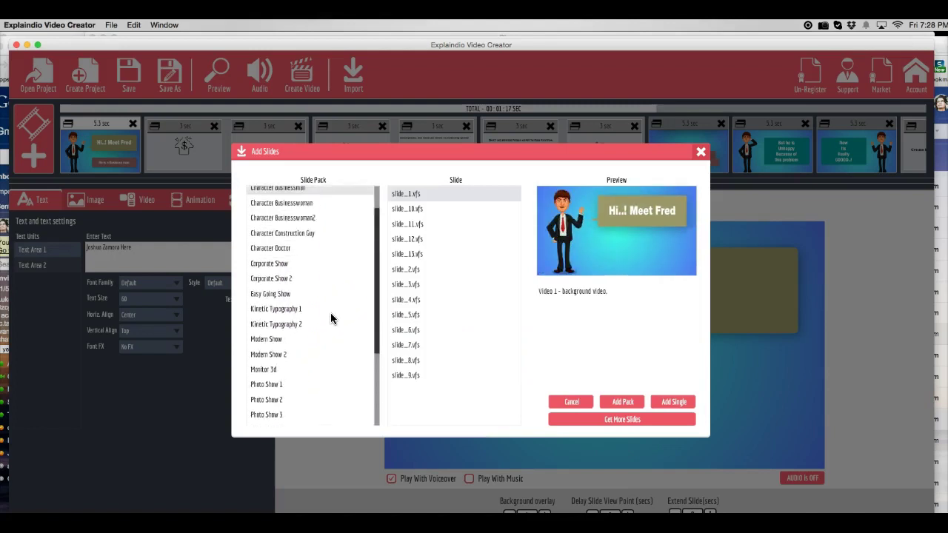
scroll(330, 318, down, 2)
click(276, 264)
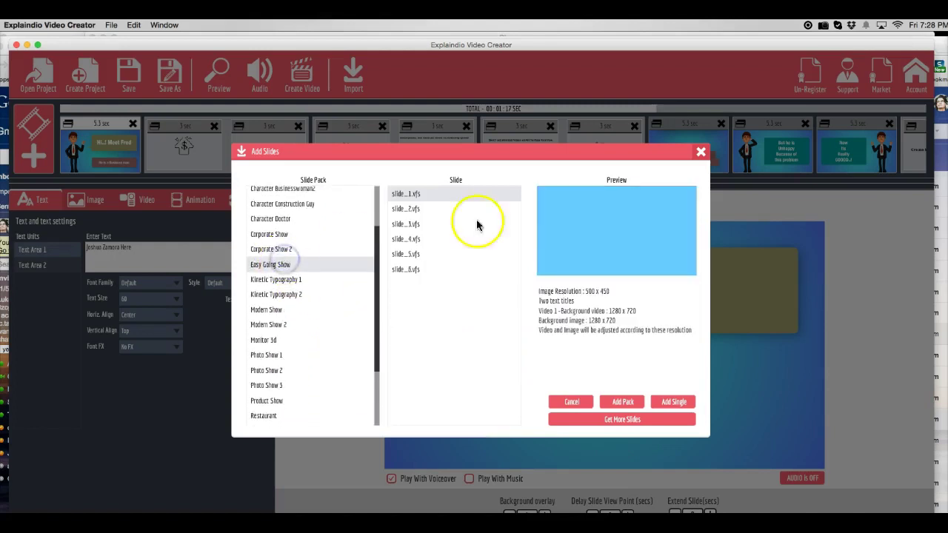
click(289, 282)
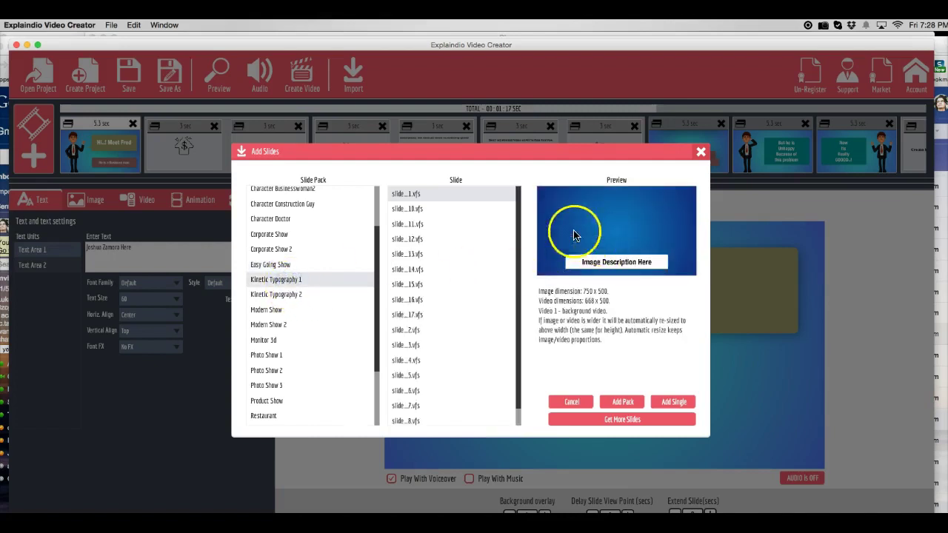
click(289, 296)
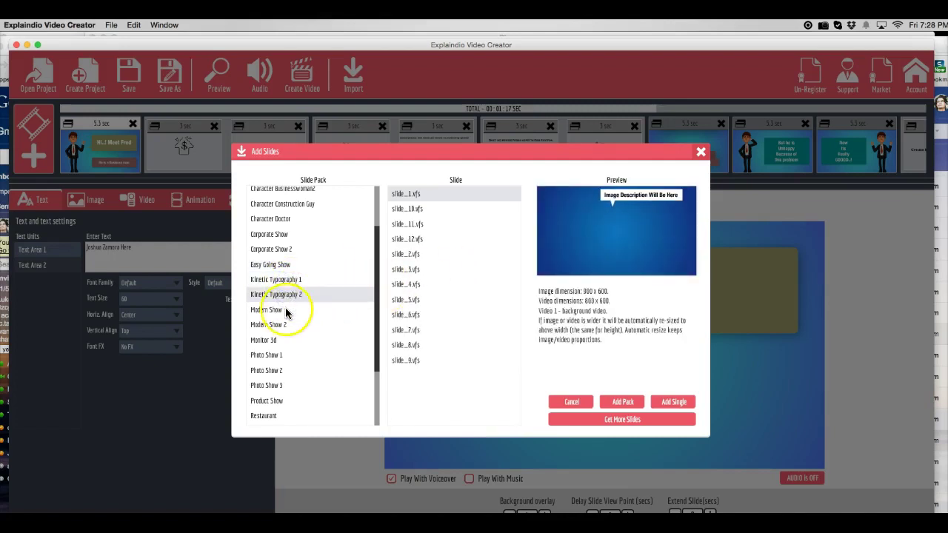
scroll(294, 285, up, 2)
scroll(293, 285, down, 5)
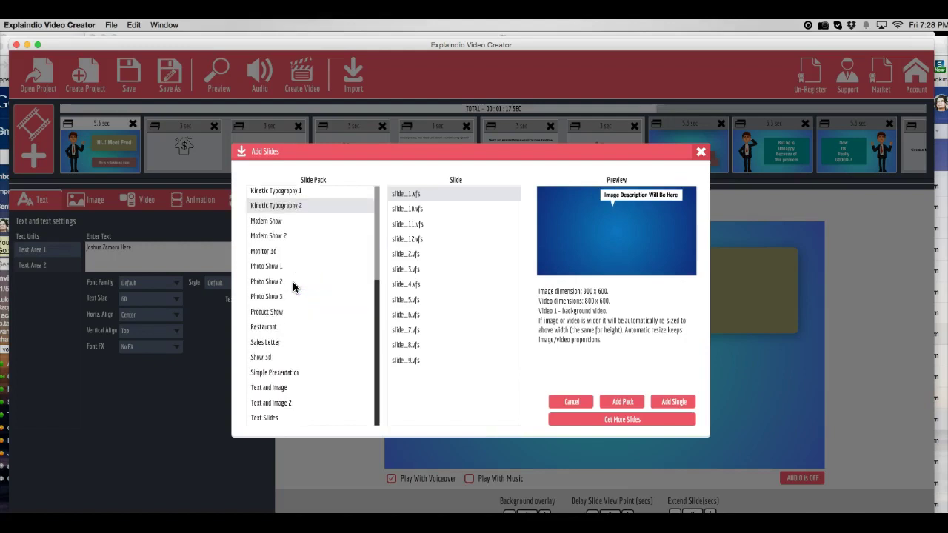
scroll(292, 282, up, 5)
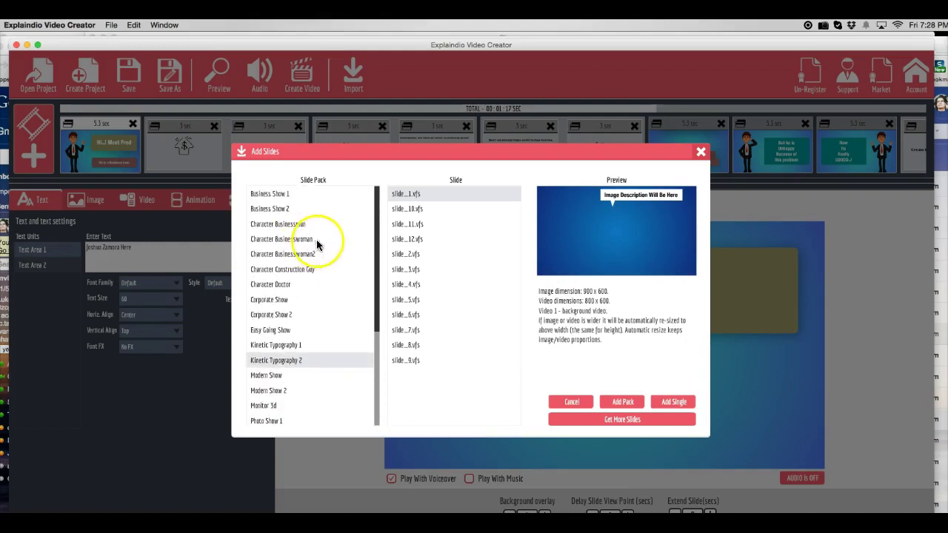
click(700, 152)
- Replay the opening slide and replace the top bubble's text with the presenter's full name
click(100, 161)
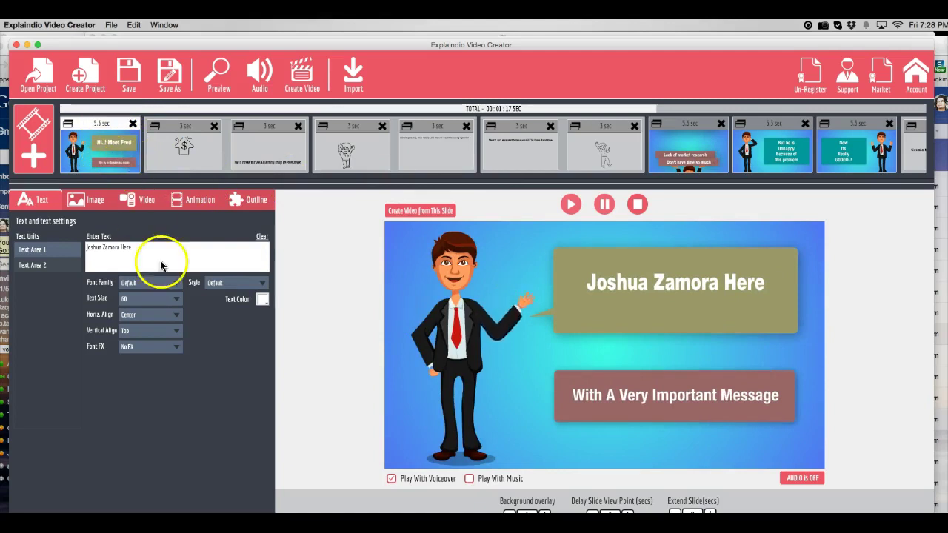
click(120, 250)
triple_click(120, 250)
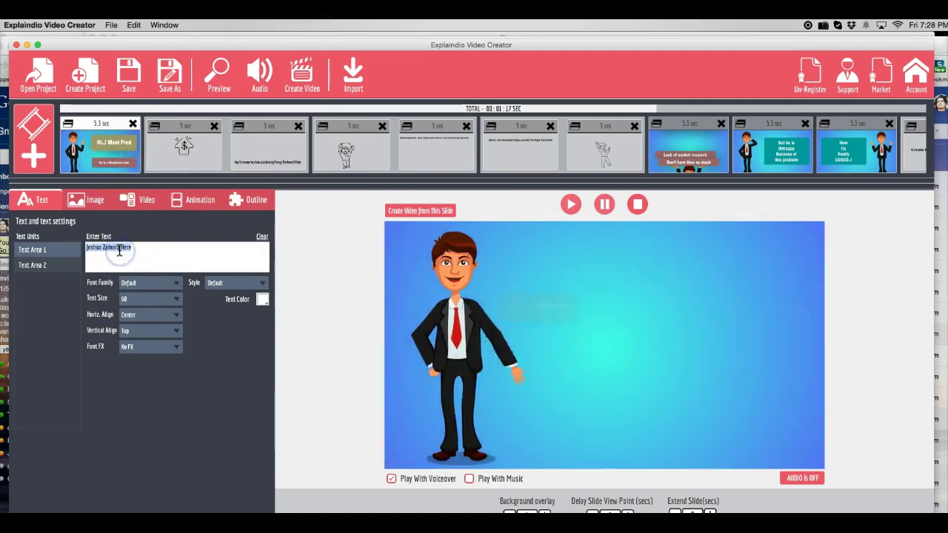
text(Esit)
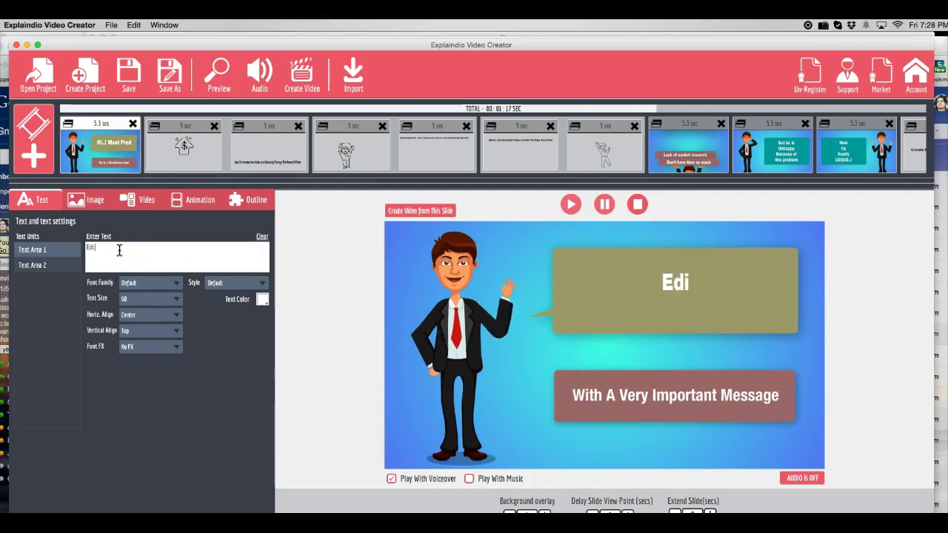
text(t Text)
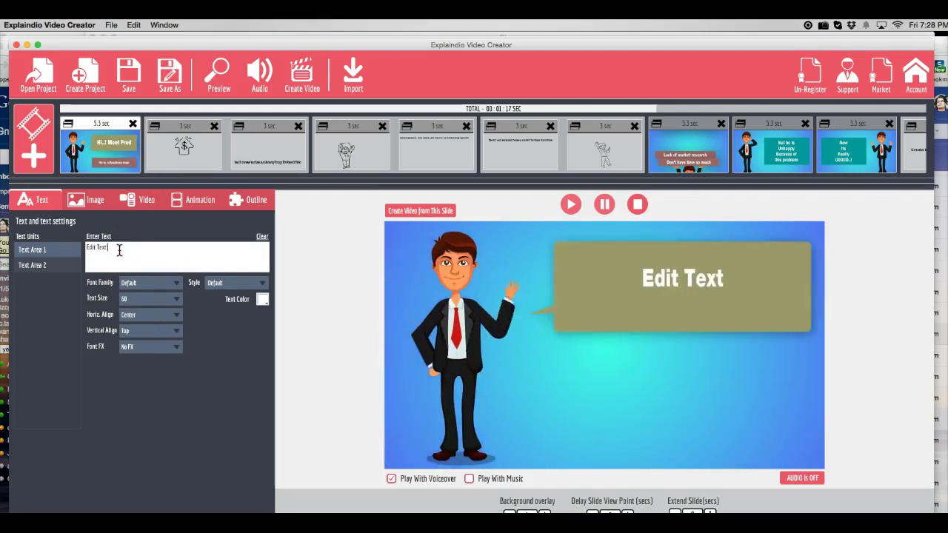
text( Here)
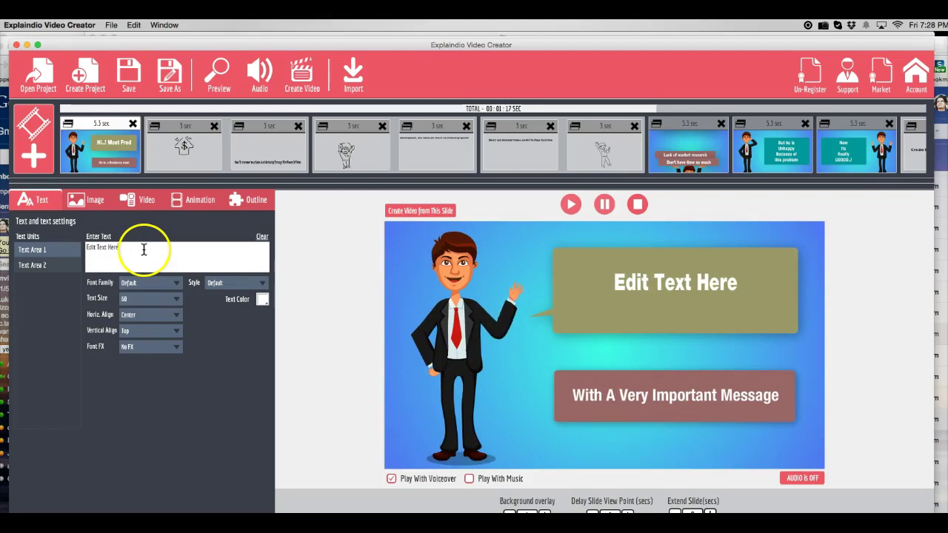
text(J)
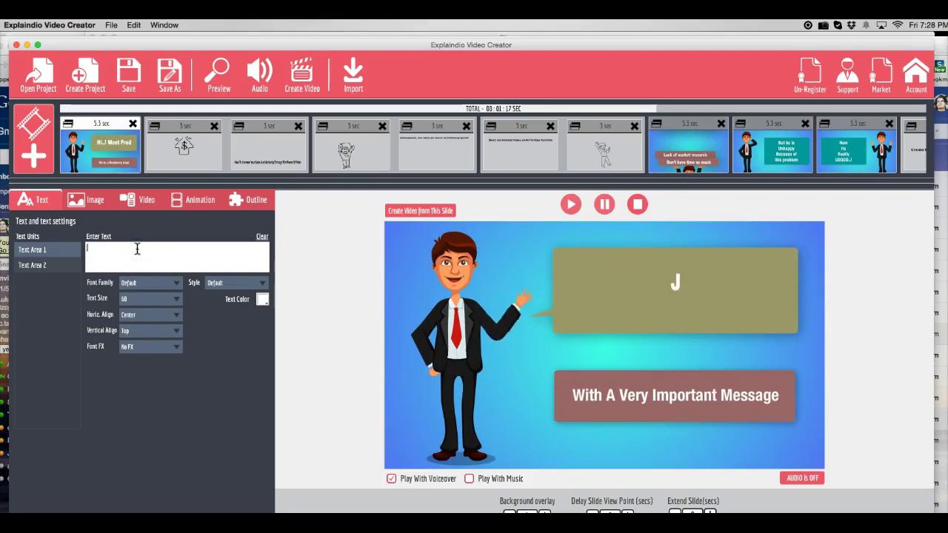
text(sshu)
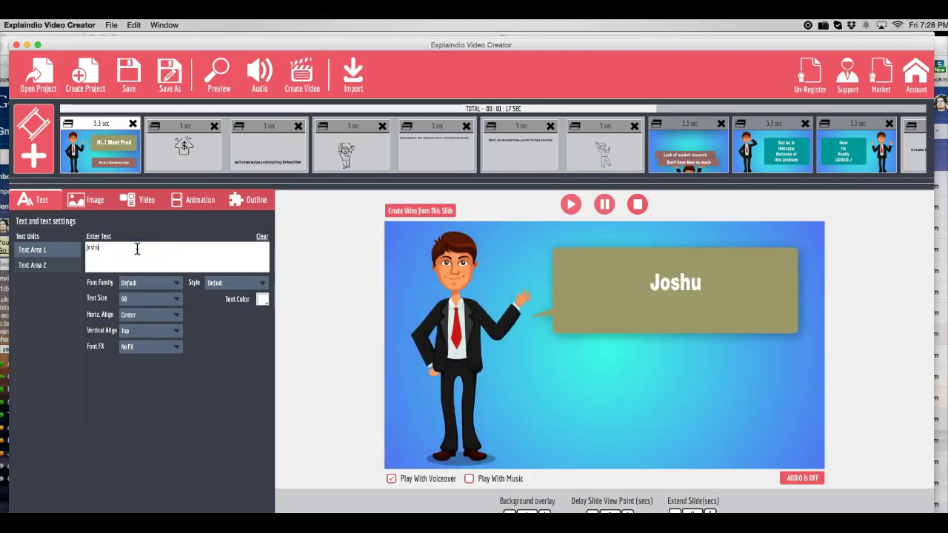
text(a Zamora)
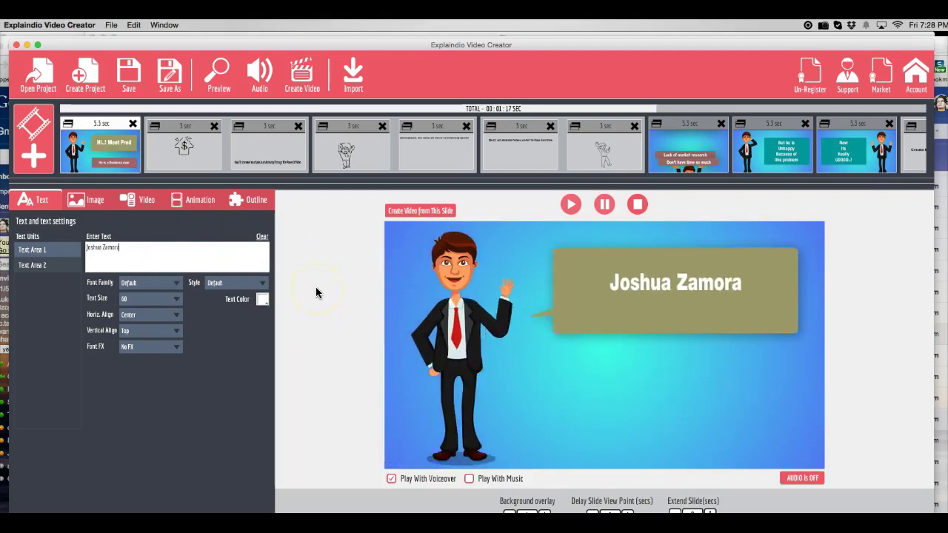
- Check the Image and Video settings, then enable Animation 1 set to falling snow
click(95, 210)
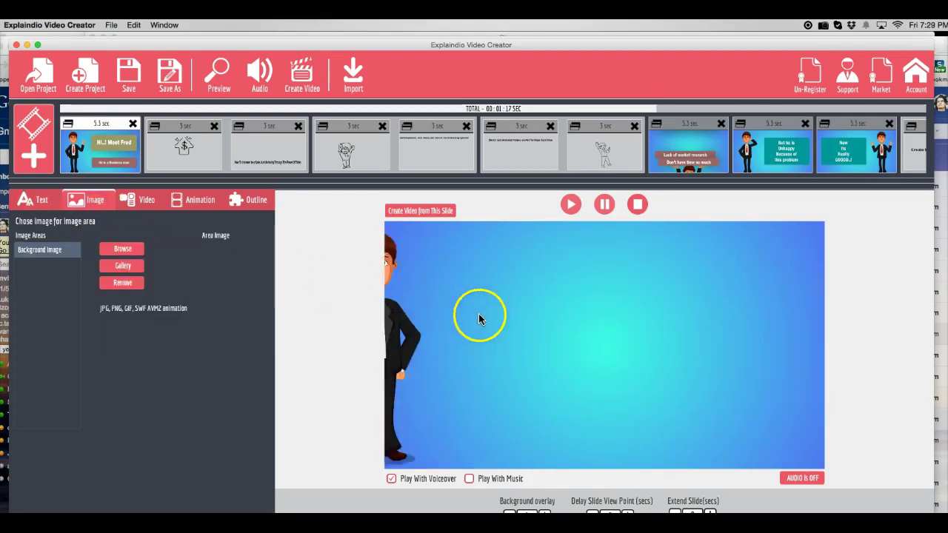
click(146, 202)
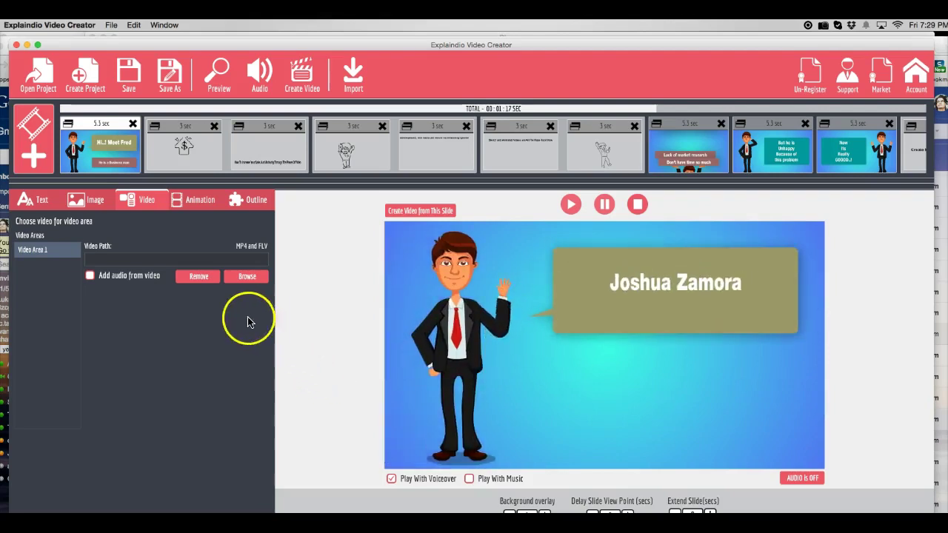
click(197, 208)
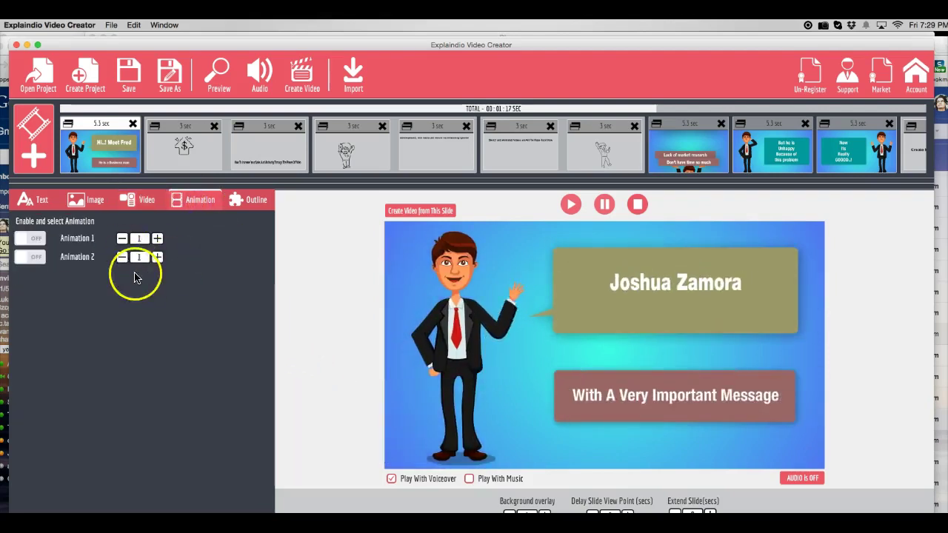
click(37, 238)
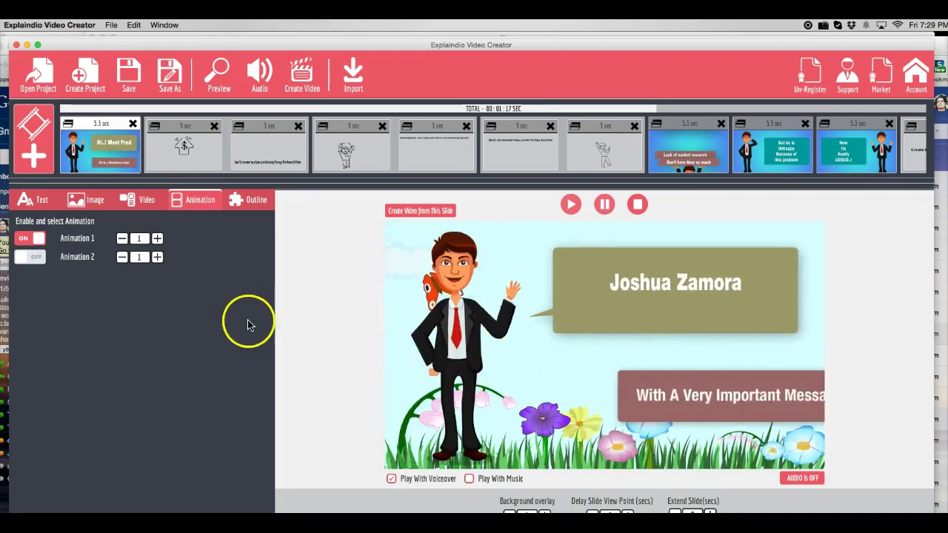
click(157, 239)
click(157, 238)
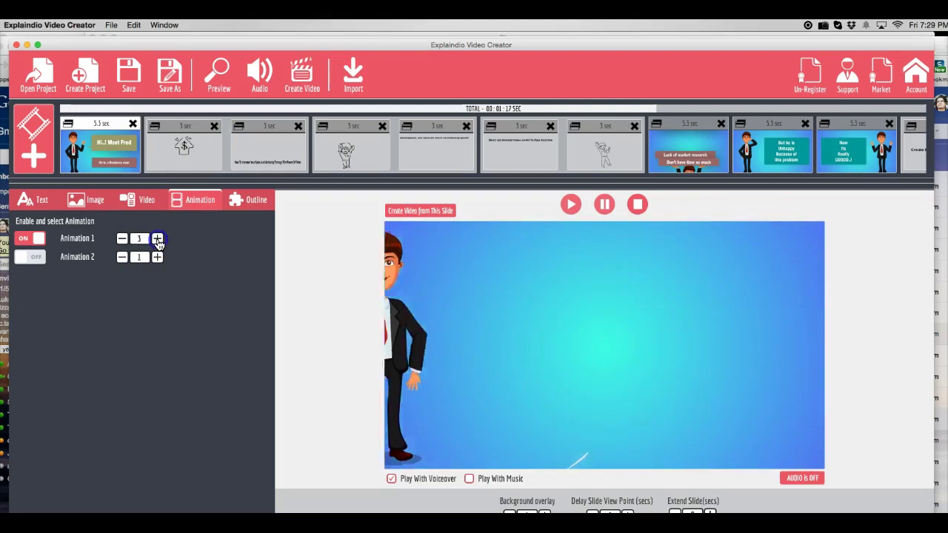
click(157, 238)
click(157, 238)
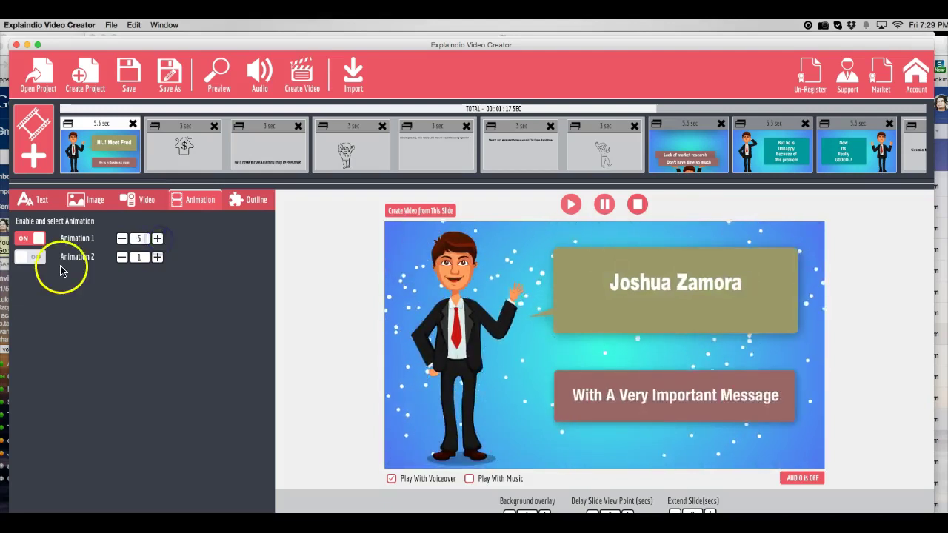
- Try Animation 2 arrow styles up to 9 and back to 8, then switch it off
click(29, 258)
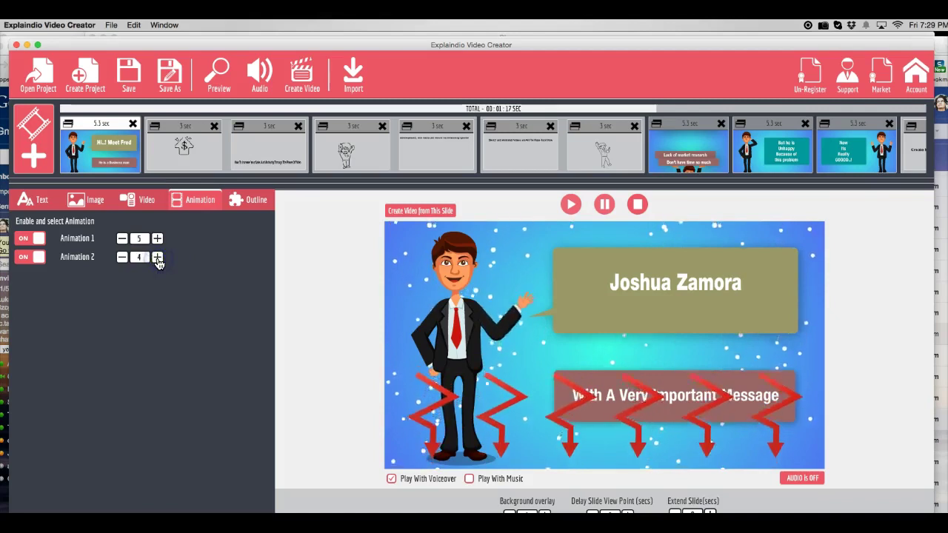
click(158, 258)
click(157, 259)
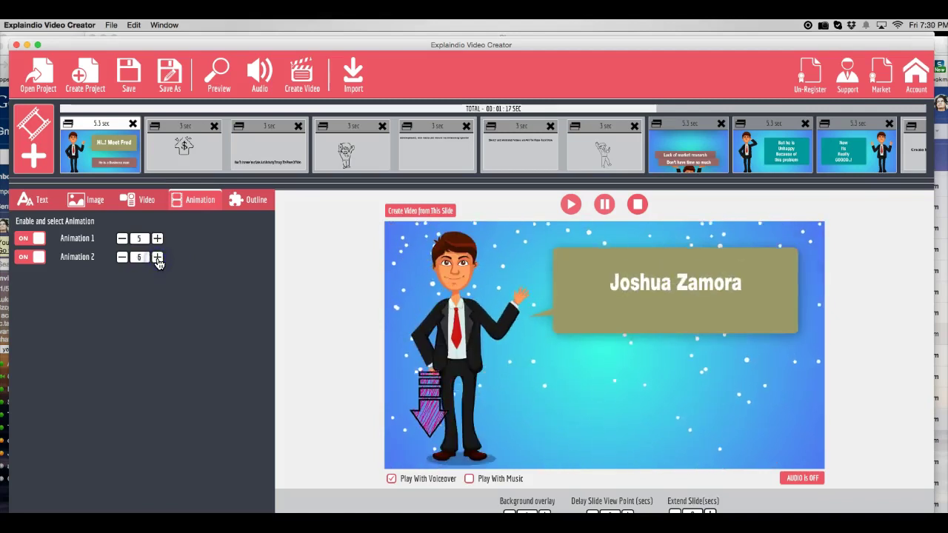
click(157, 258)
click(137, 259)
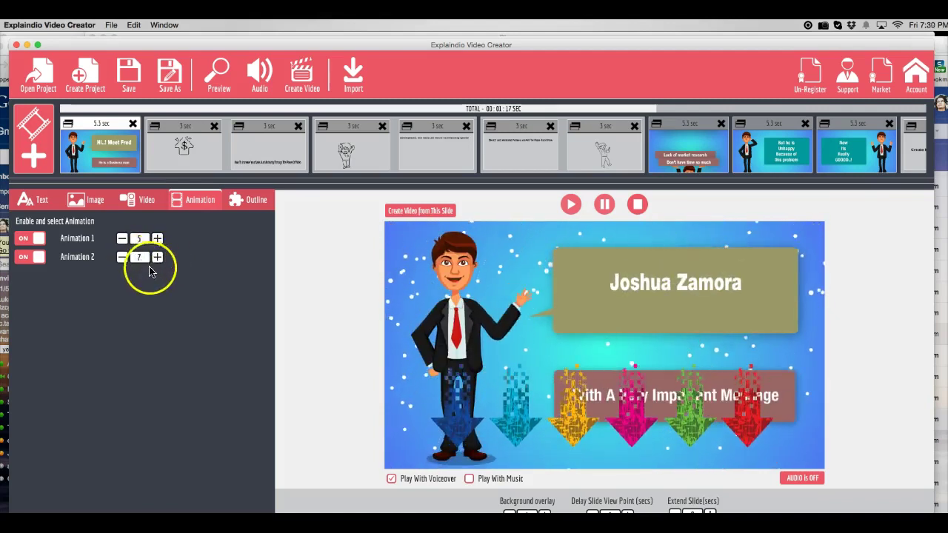
click(158, 259)
click(158, 259)
click(159, 259)
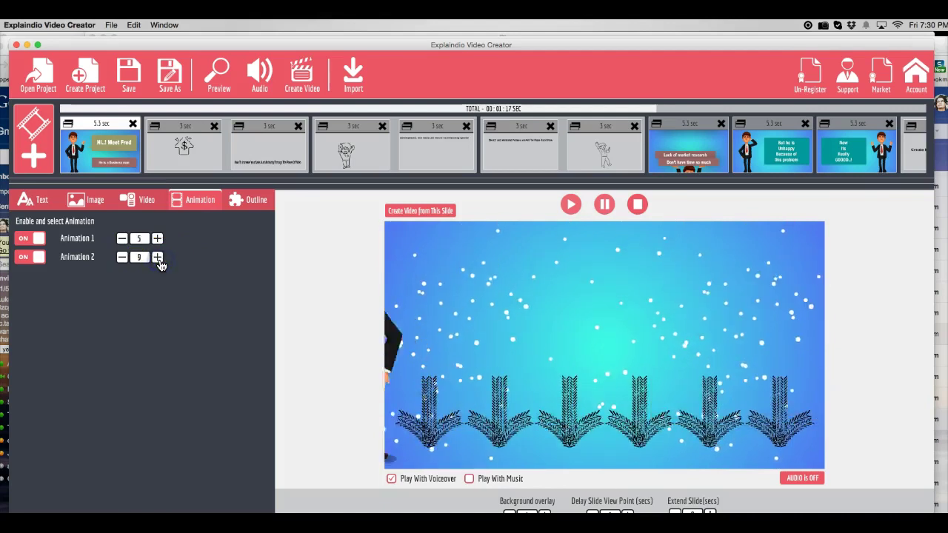
click(123, 259)
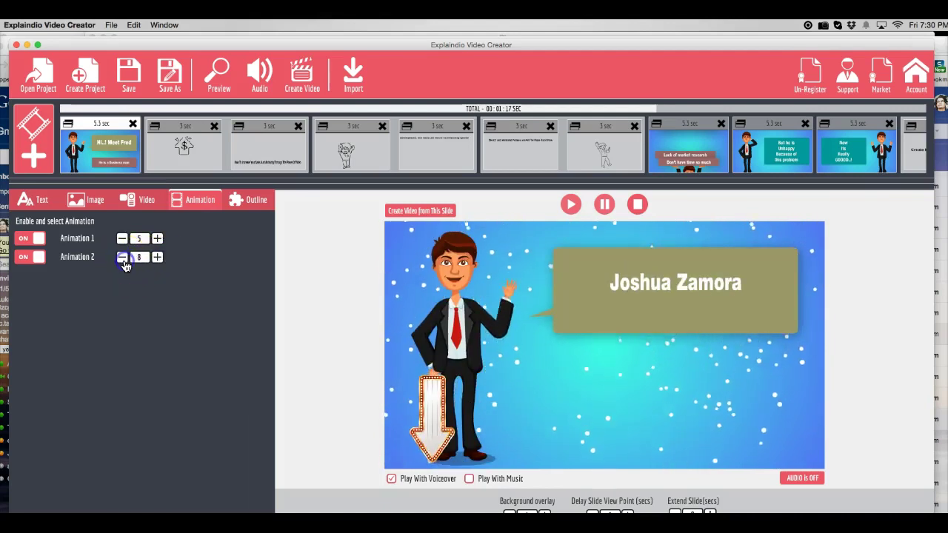
click(22, 255)
click(252, 201)
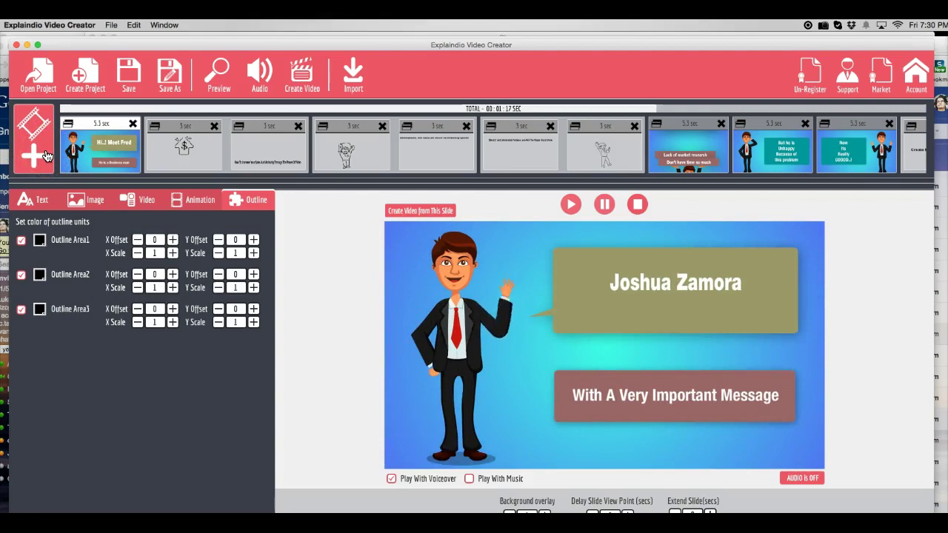
click(46, 156)
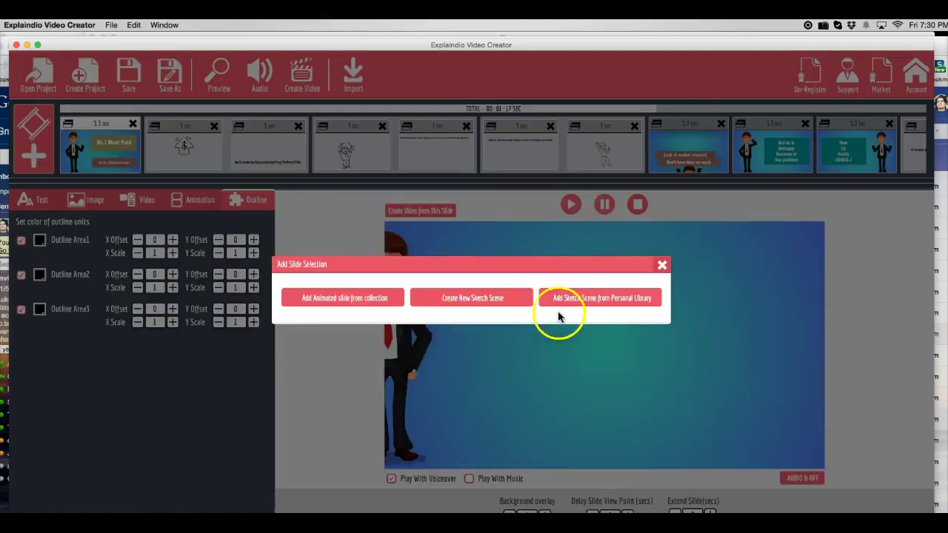
- Add a new blank sketch scene and move the app window flush to the screen top
click(658, 266)
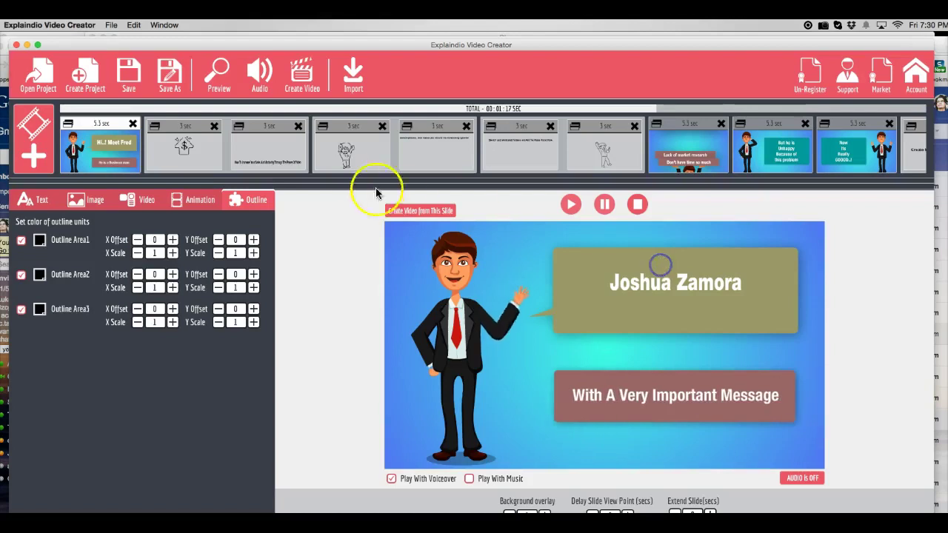
click(195, 156)
click(39, 155)
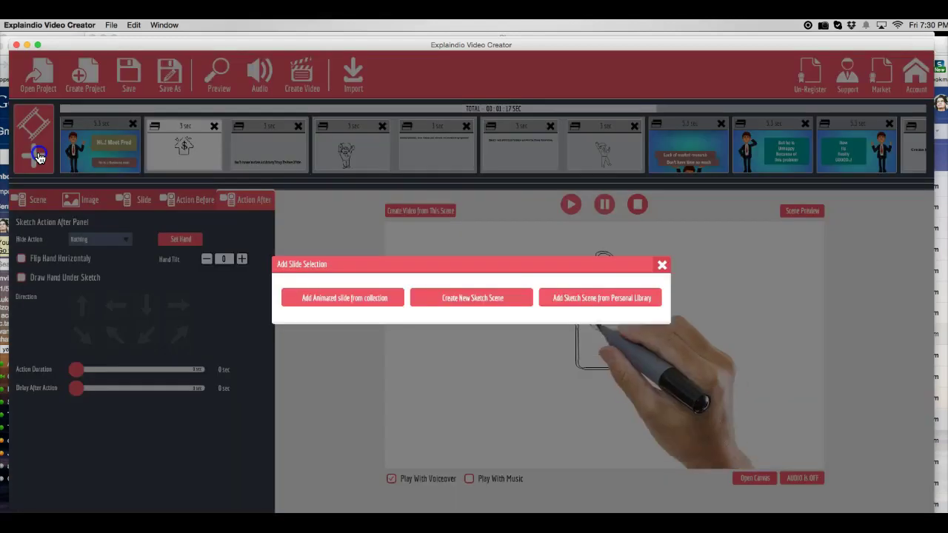
click(482, 287)
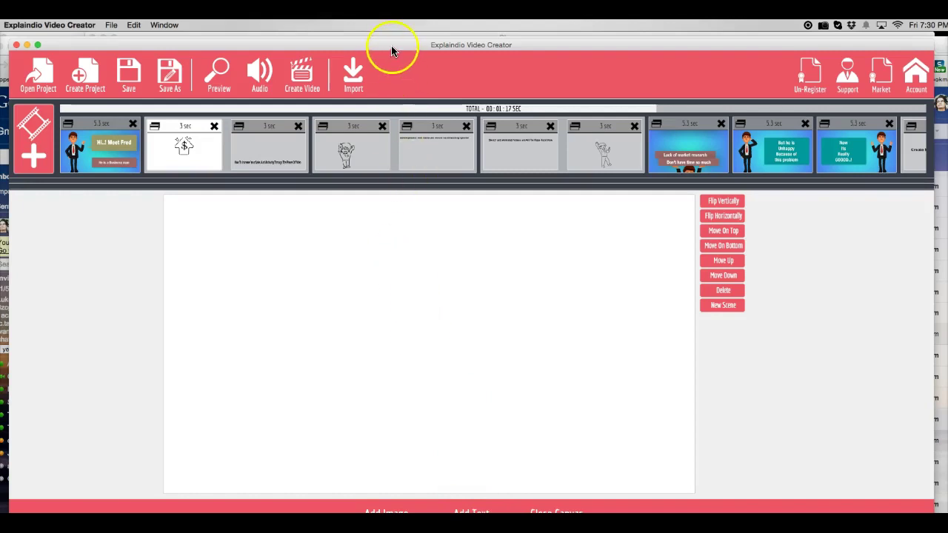
drag(392, 47, 392, 26)
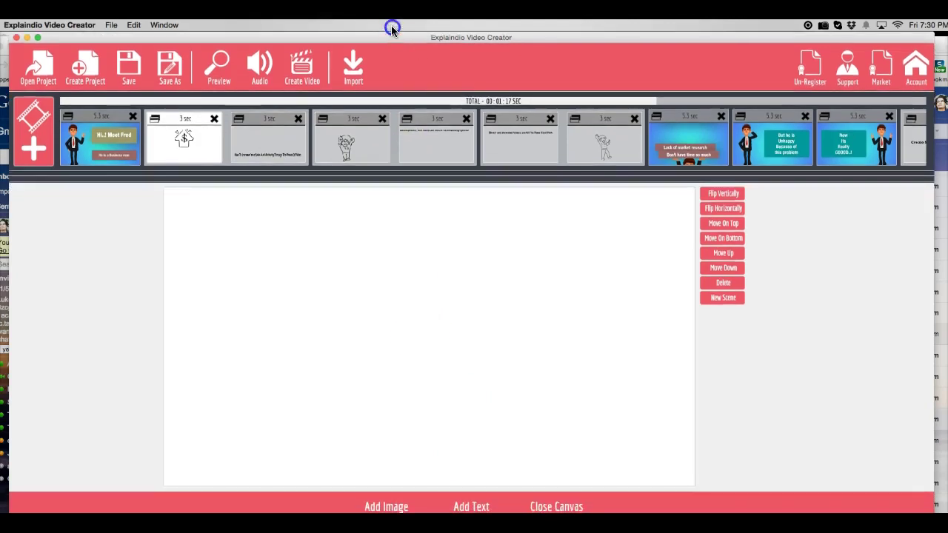
click(399, 507)
- Browse the Animal, Arrows1, Arrows2 and Banners sketch folders, then close the gallery
click(258, 201)
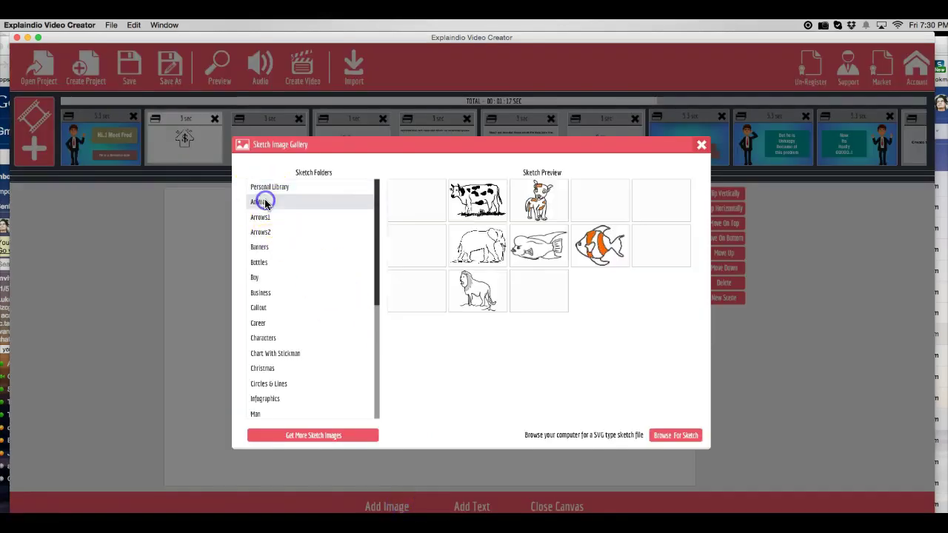
click(285, 219)
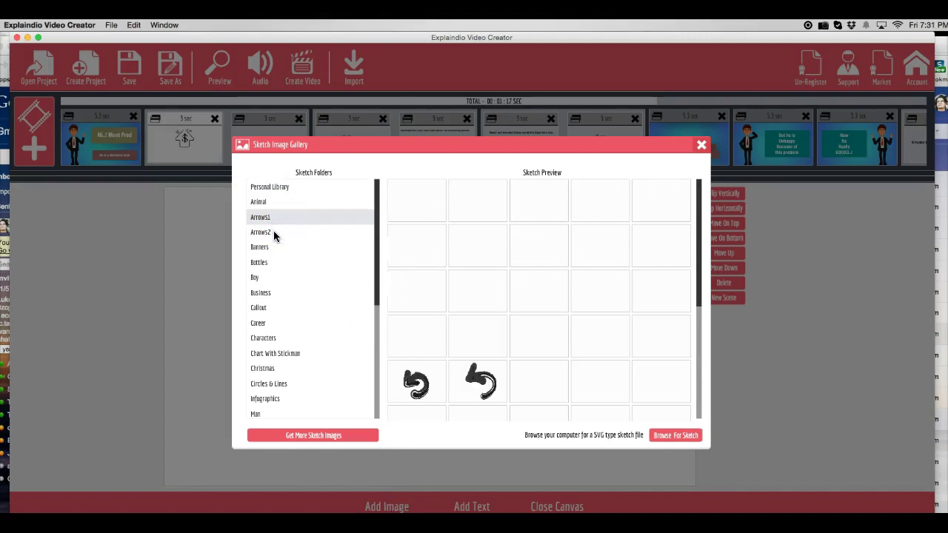
click(273, 232)
click(277, 247)
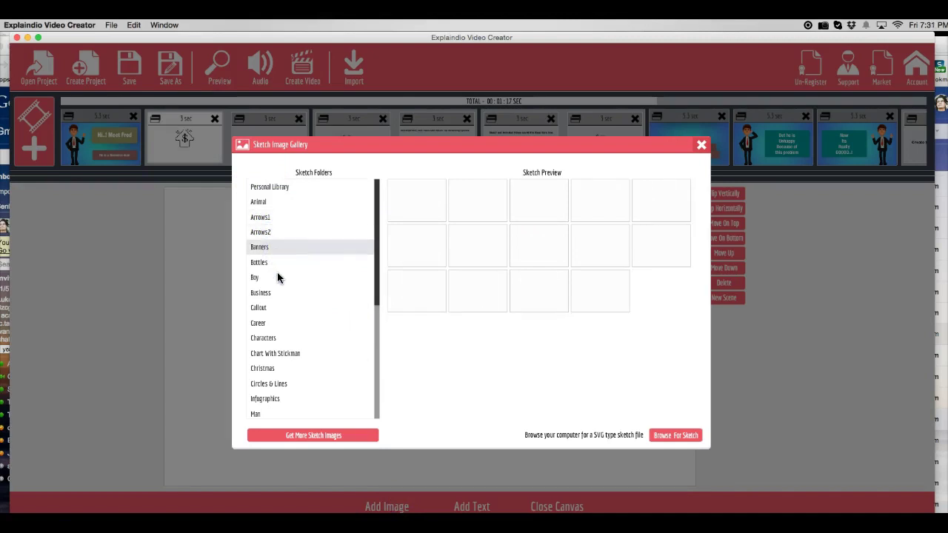
scroll(284, 287, down, 3)
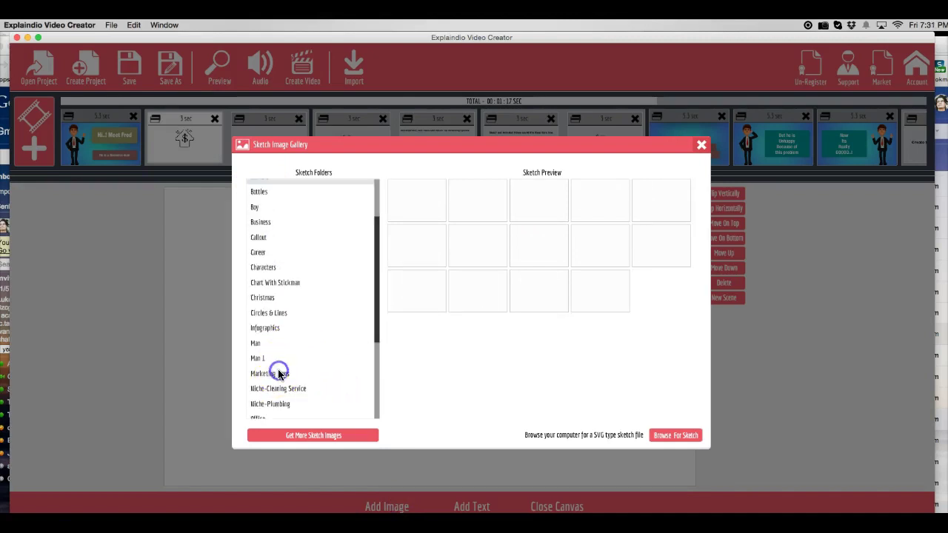
scroll(328, 358, down, 5)
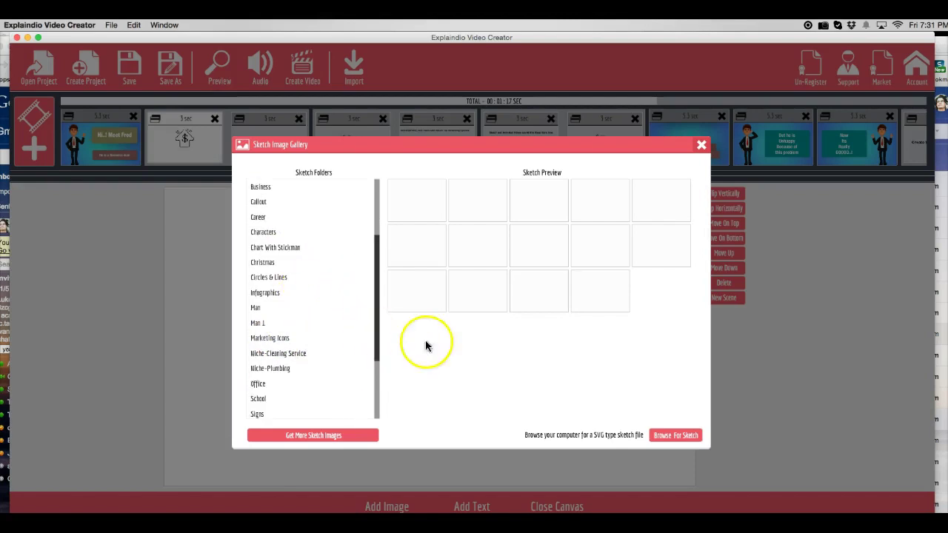
click(701, 145)
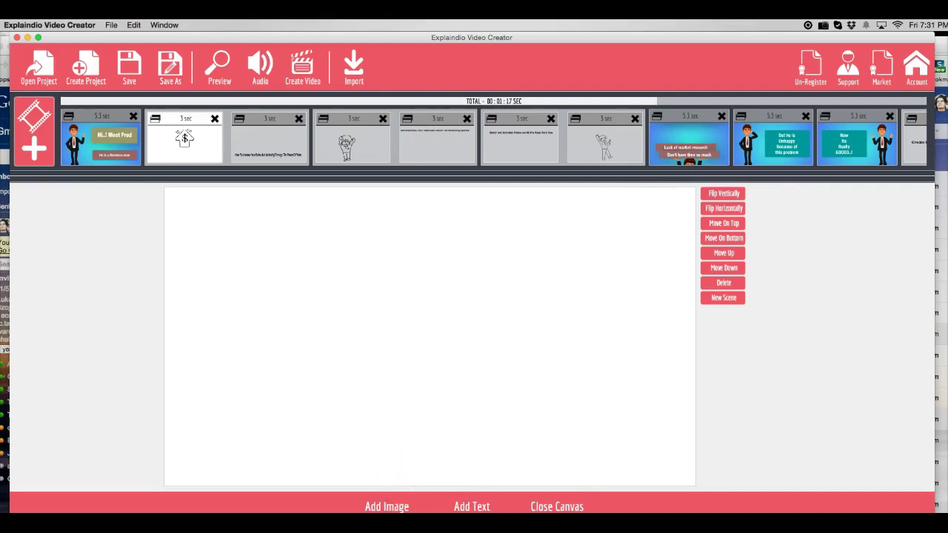
- Place the circular-arrows sketch from the Business folder, enlarge it and move it up-left
click(386, 506)
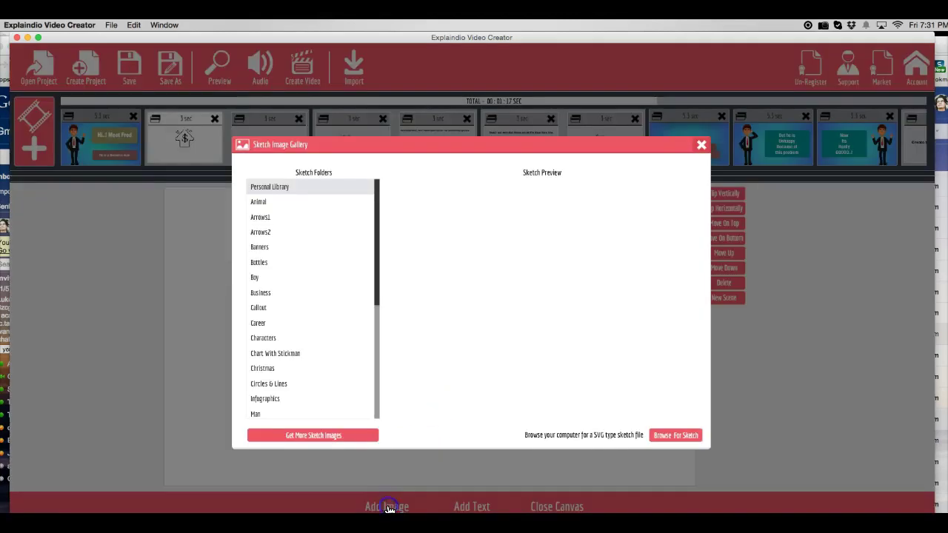
click(260, 292)
click(555, 245)
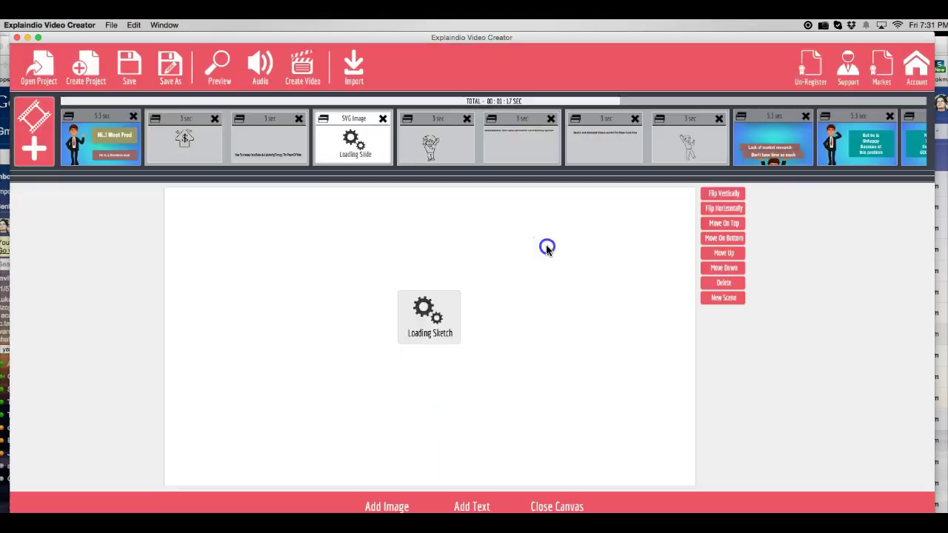
drag(464, 305, 548, 264)
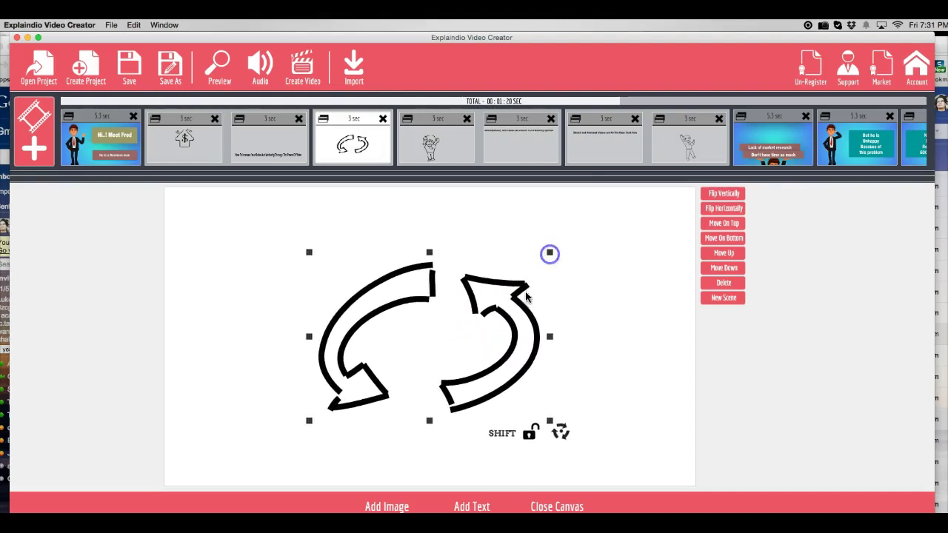
drag(510, 322, 464, 309)
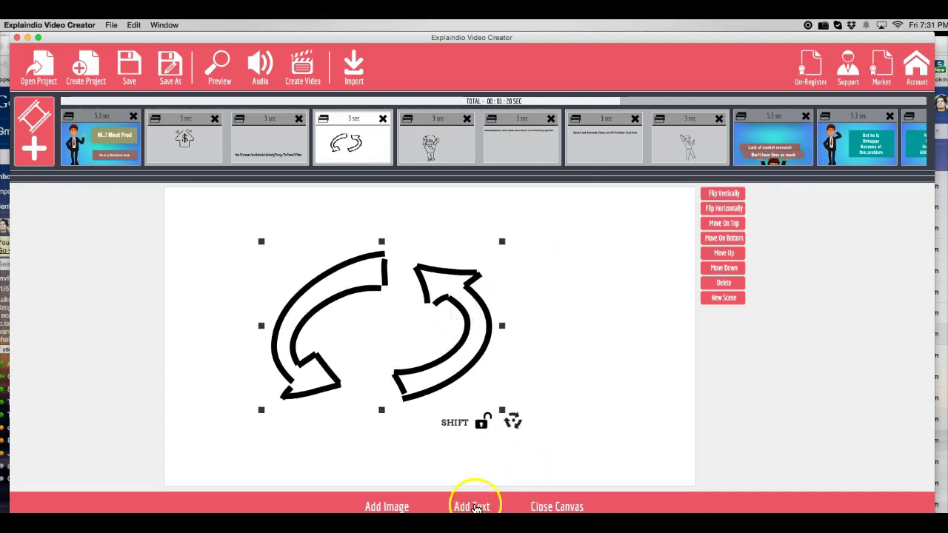
click(472, 506)
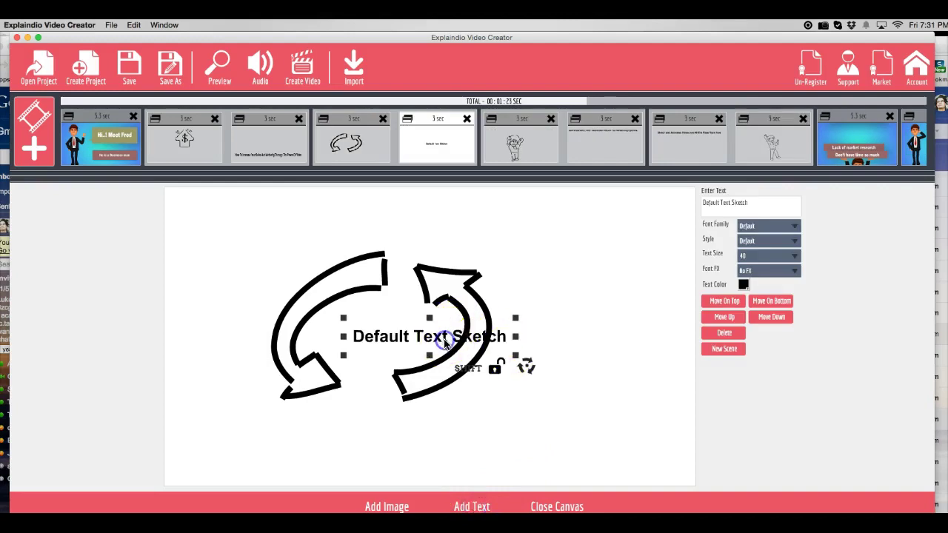
- Enlarge the text, move the arrows lower, and change the text to 'Editing Text is easy'
mouse_move(515, 319)
mouse_down()
mouse_move(564, 244)
mouse_move(533, 317)
mouse_move(538, 312)
mouse_move(576, 234)
mouse_up()
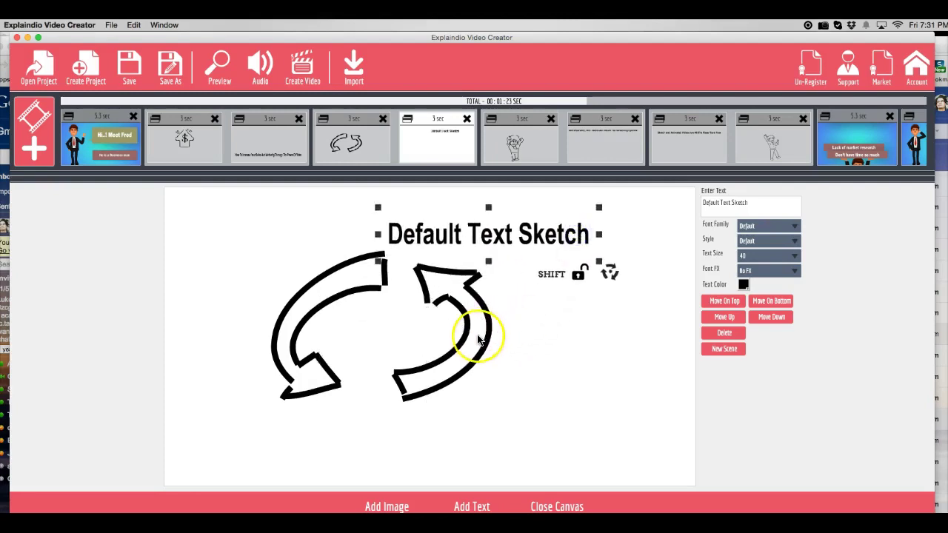
drag(476, 334, 478, 389)
click(518, 251)
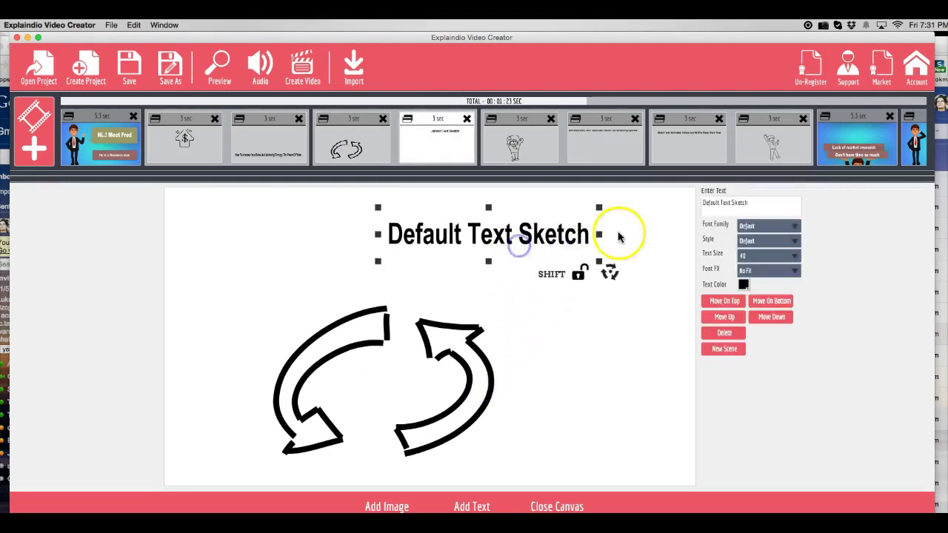
click(732, 199)
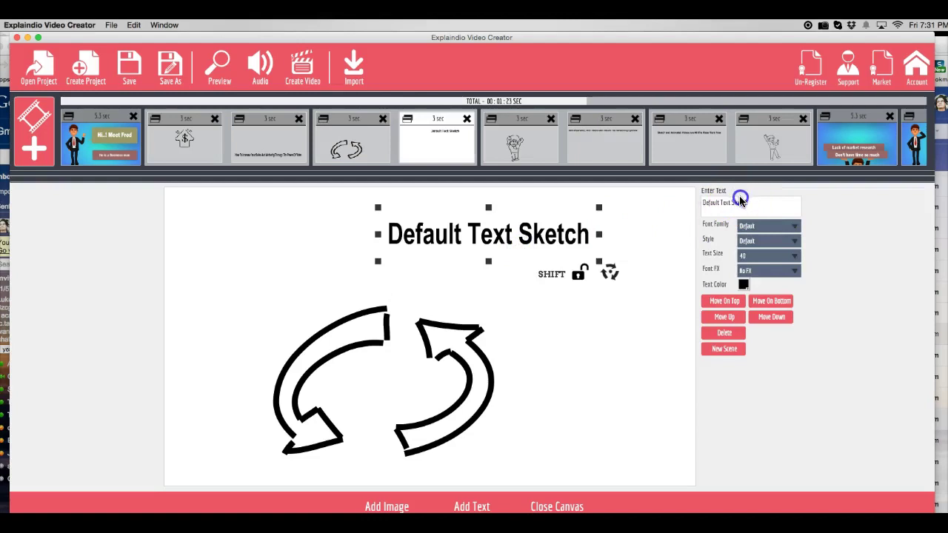
triple_click(733, 202)
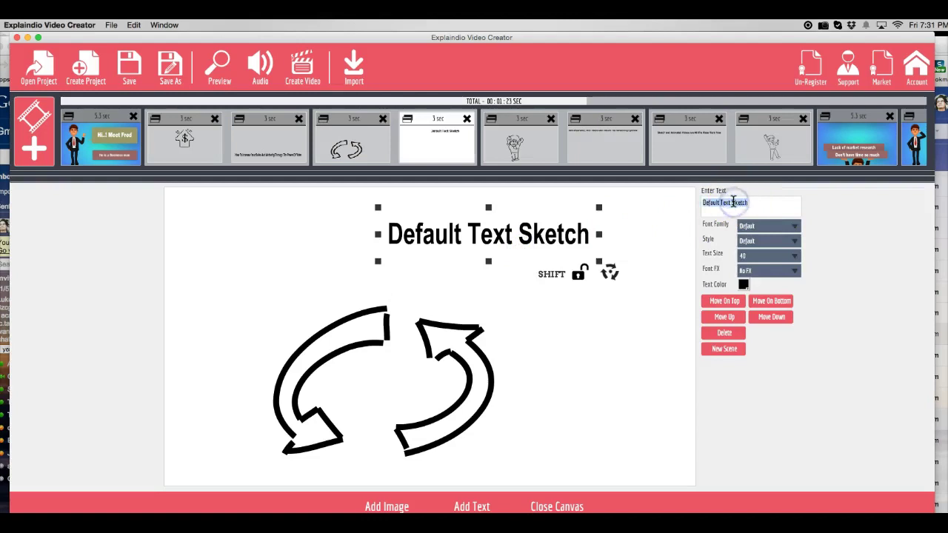
text(d)
key(BackSpace)
text(Edi)
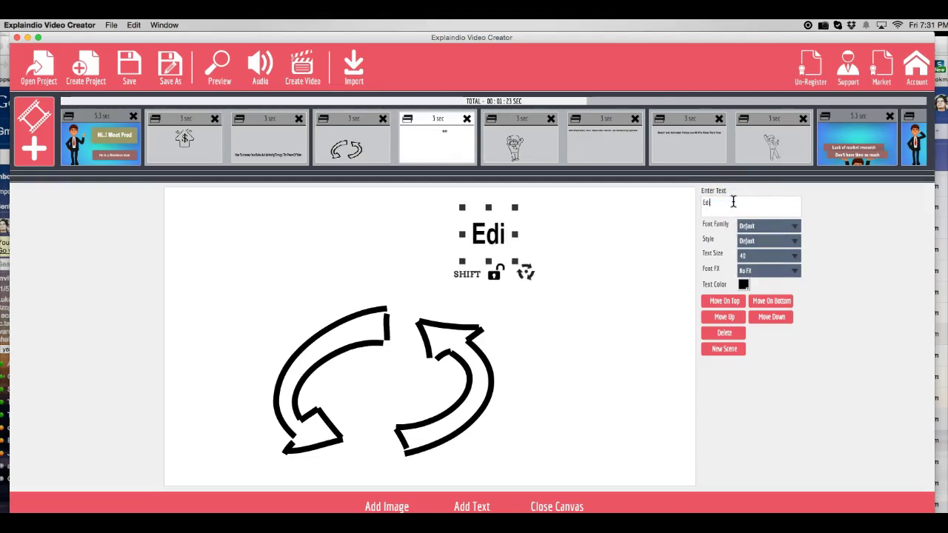
text(ting Test is easy)
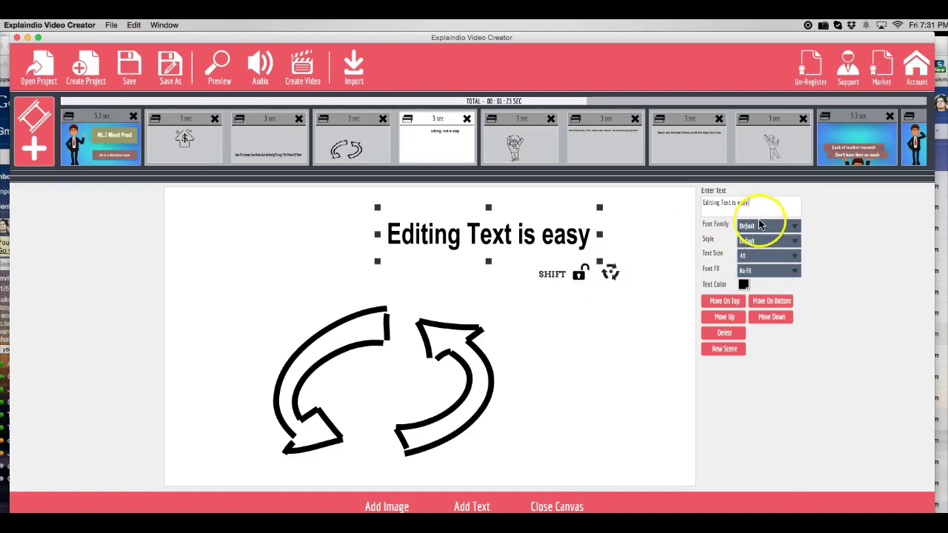
drag(500, 238, 452, 249)
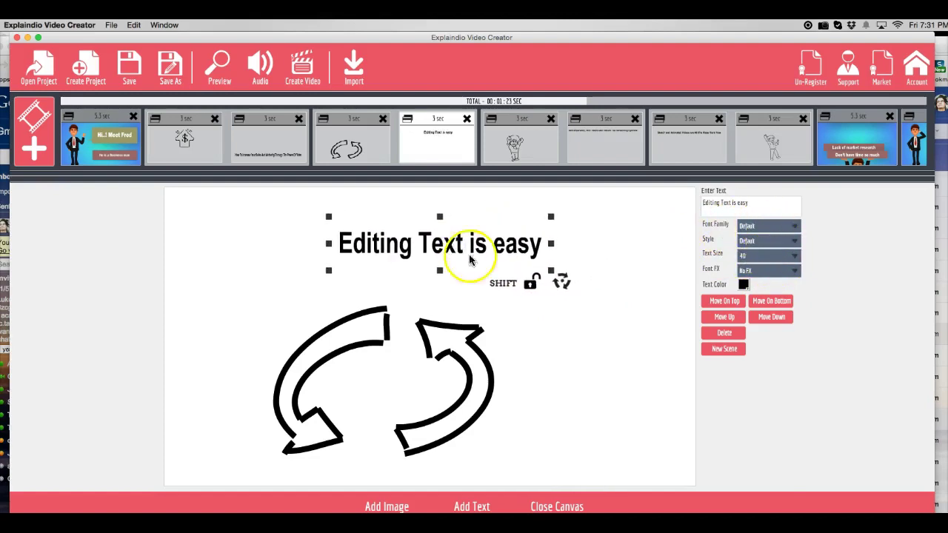
- Close the canvas to preview the hand drawing the text above the arrows
click(555, 508)
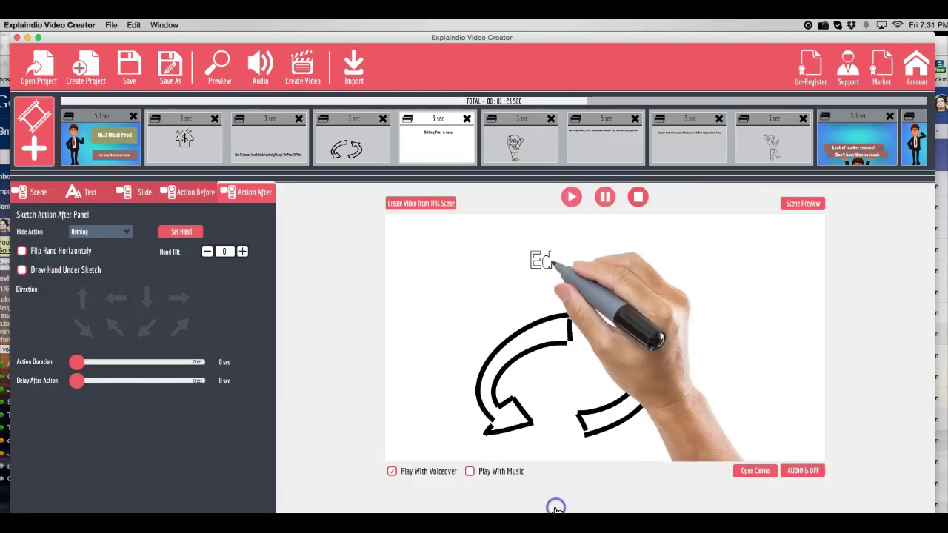